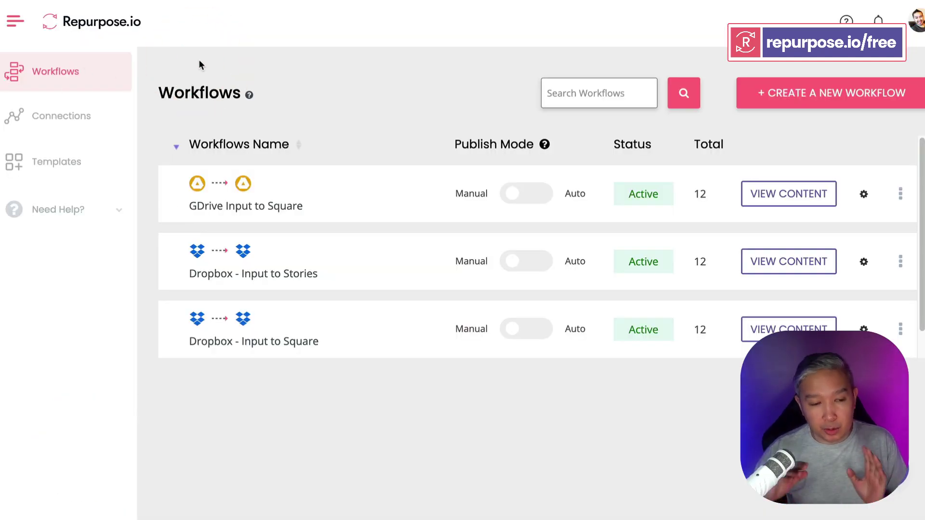
Step: Connect an Instagram account through Facebook authorization from the Connections page
{"action": "left_click", "coordinate": [106, 125]}
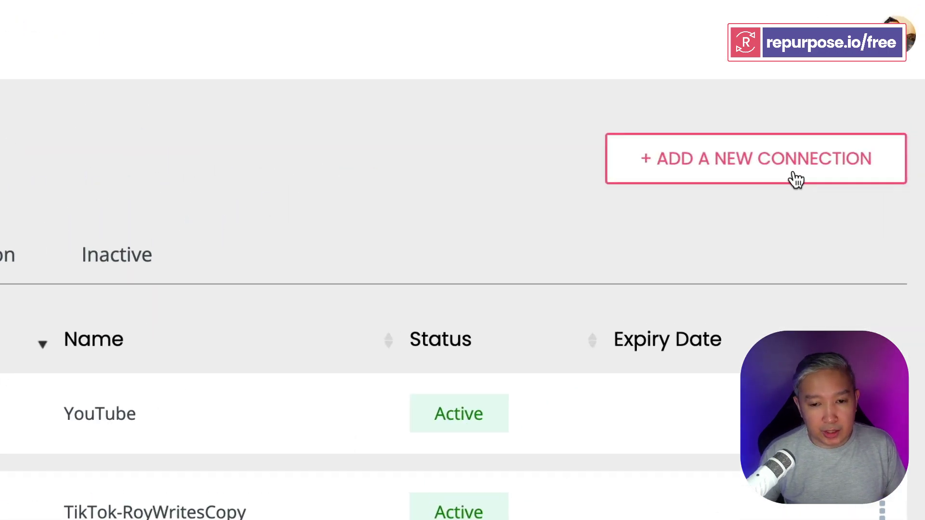
{"action": "left_click", "coordinate": [785, 174]}
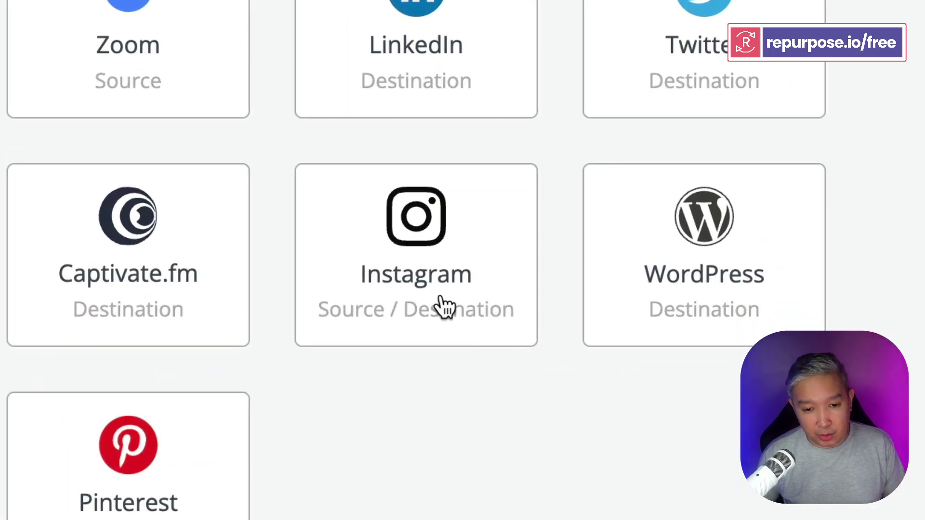
{"action": "left_click", "coordinate": [442, 306]}
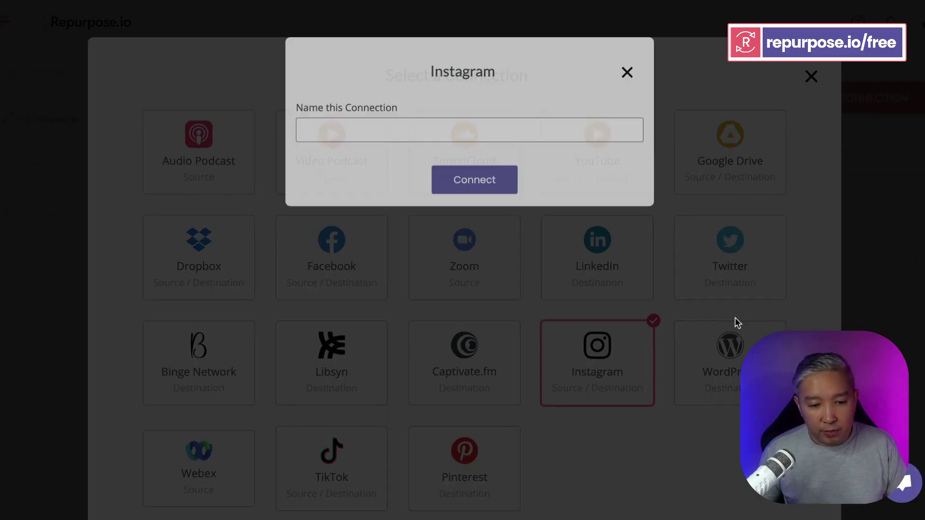
{"action": "left_click", "coordinate": [481, 320]}
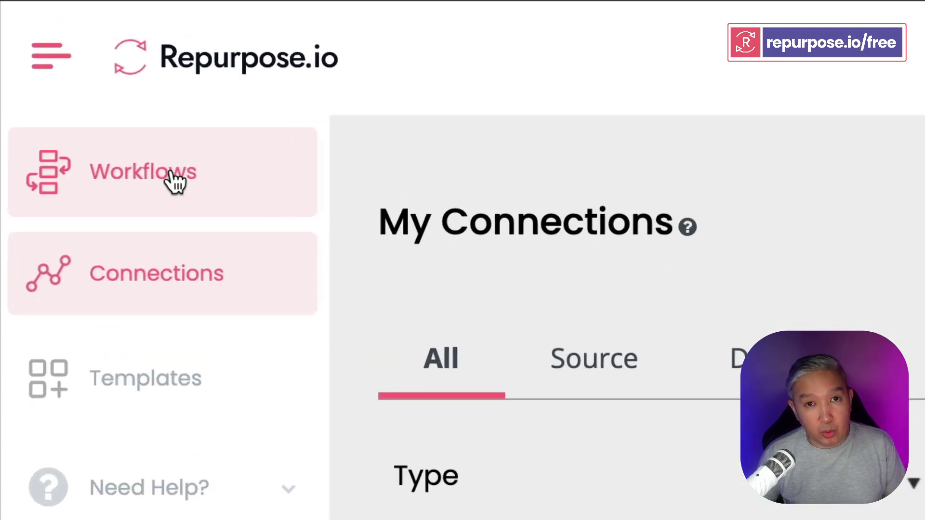
Step: Create a new workflow named 'IG Reels to YT Shorts'
{"action": "left_click", "coordinate": [55, 71]}
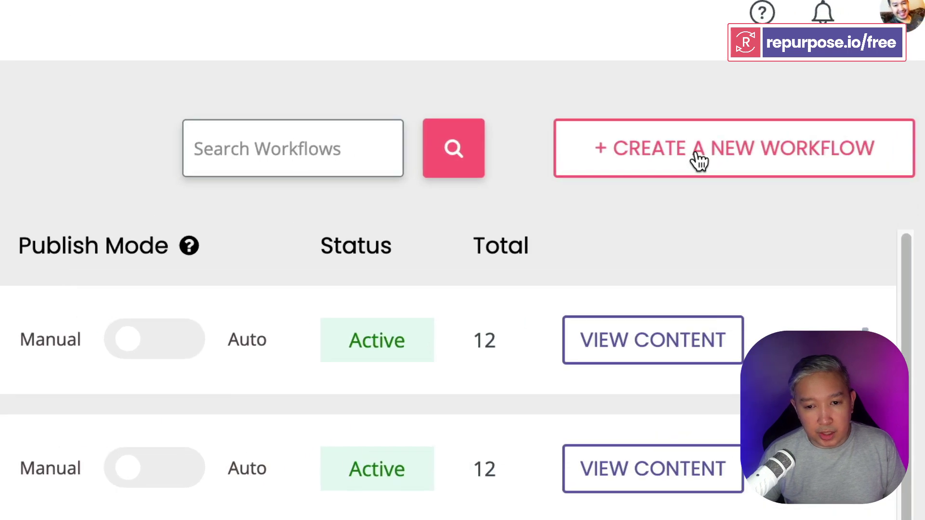
{"action": "left_click", "coordinate": [698, 159]}
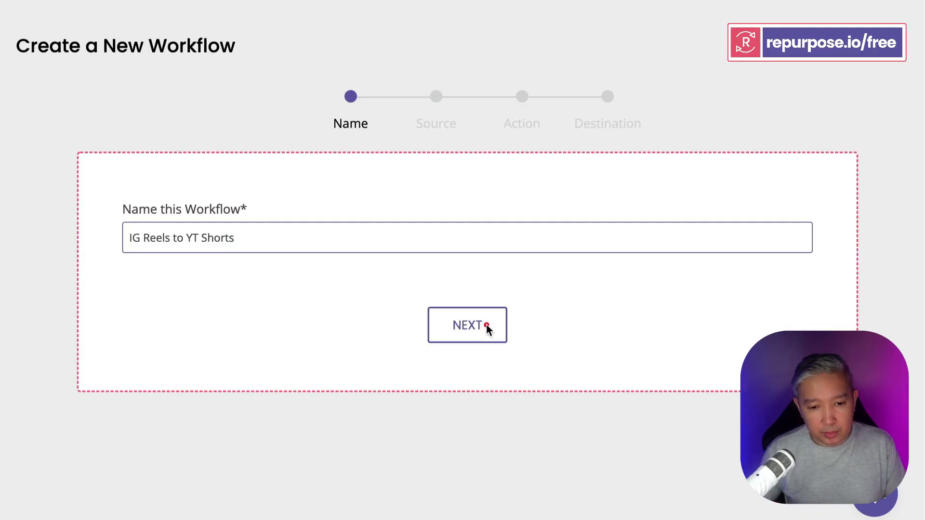
{"action": "left_click", "coordinate": [467, 325]}
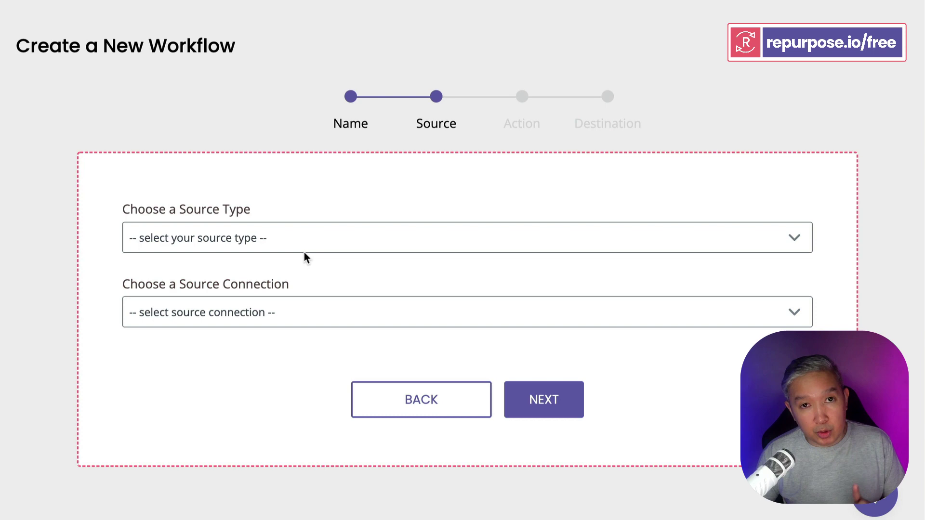
Step: Set the workflow source to Instagram with content type Reels
{"action": "left_click", "coordinate": [323, 239]}
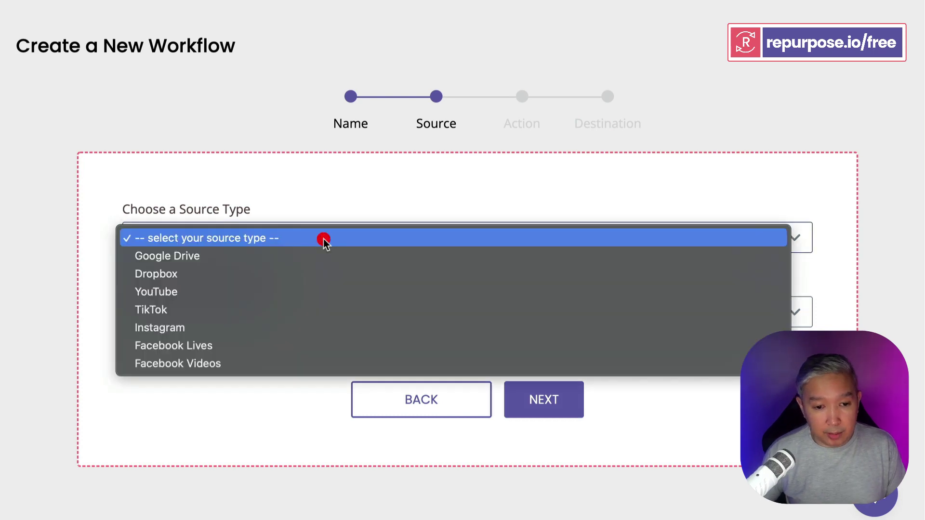
{"action": "left_click", "coordinate": [292, 333]}
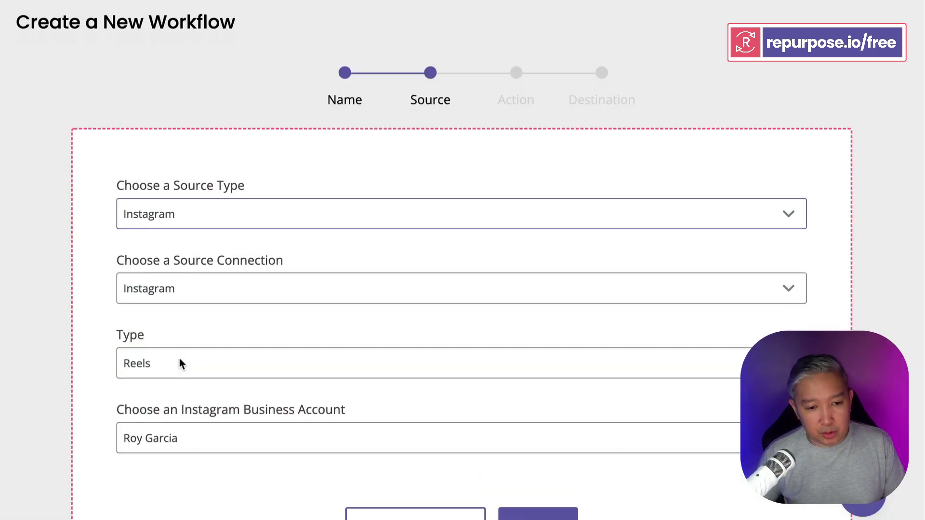
{"action": "left_click", "coordinate": [179, 359]}
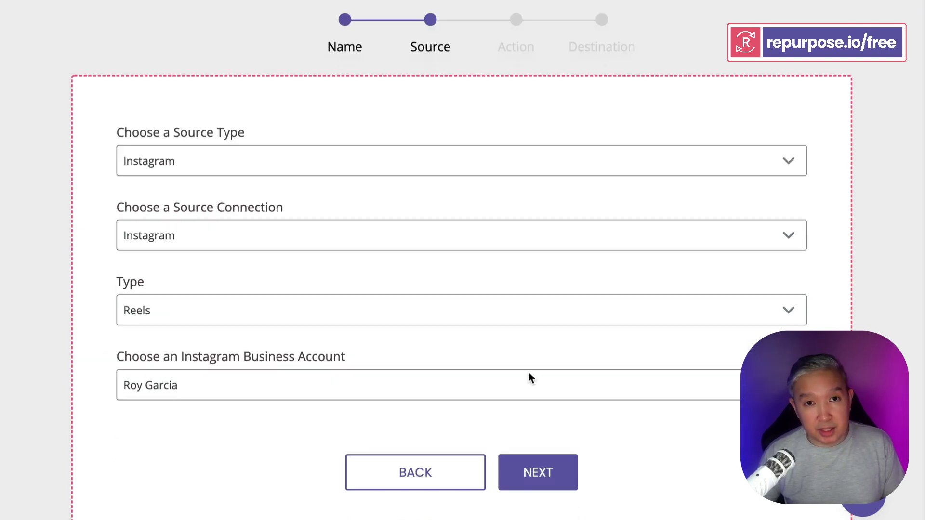
Step: Set YouTube as the destination connection for the 'IG Reels to YT Shorts' workflow
{"action": "left_click", "coordinate": [537, 472]}
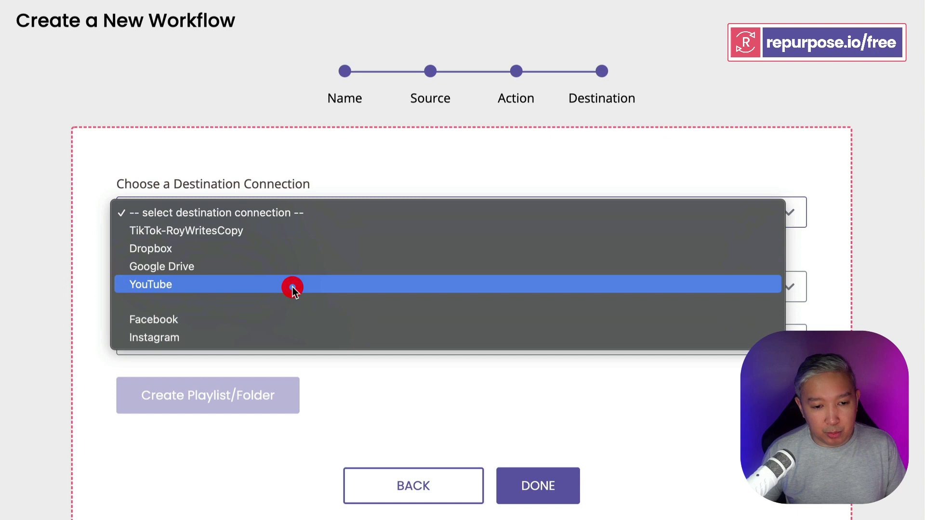
{"action": "left_click", "coordinate": [293, 287]}
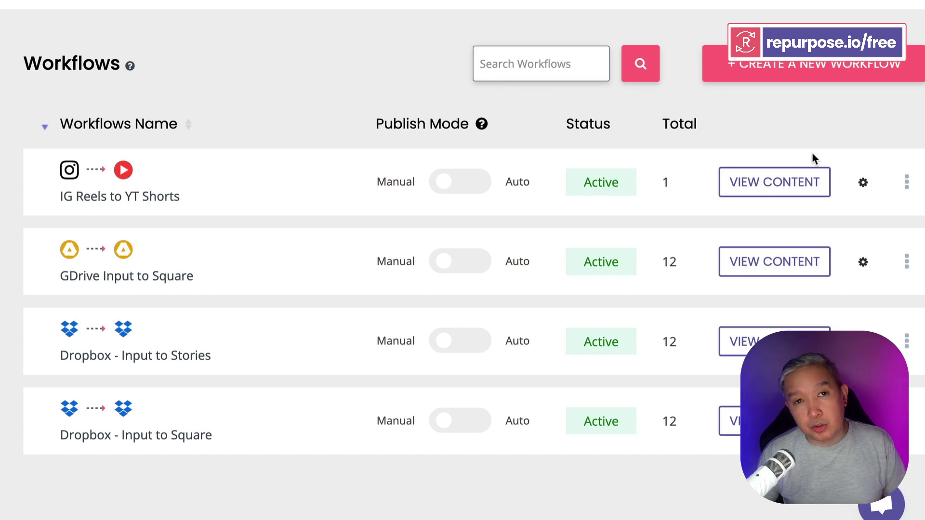
Step: View the fetched content of the 'IG Reels to YT Shorts' workflow
{"action": "left_click", "coordinate": [803, 179]}
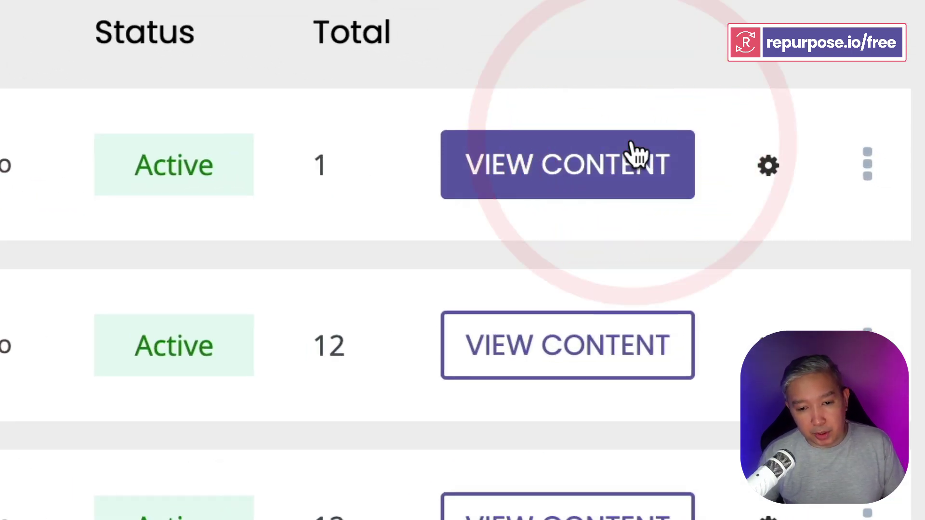